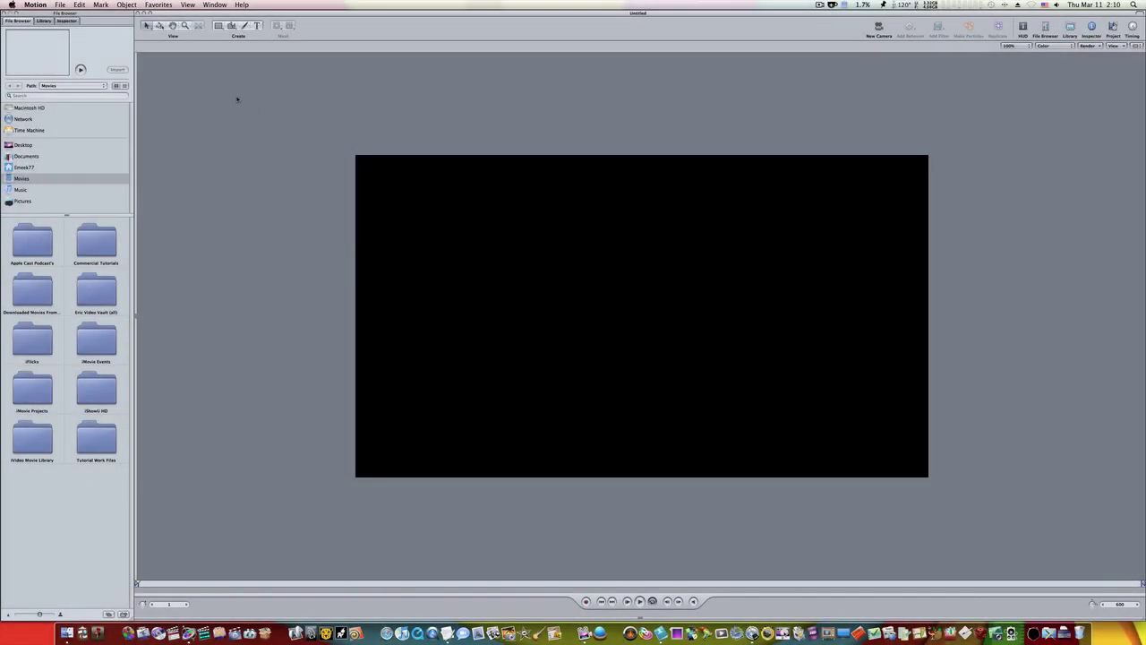
# Step: Create a GERMS text layer on the canvas inside the Group
pyautogui.click(1113, 27)
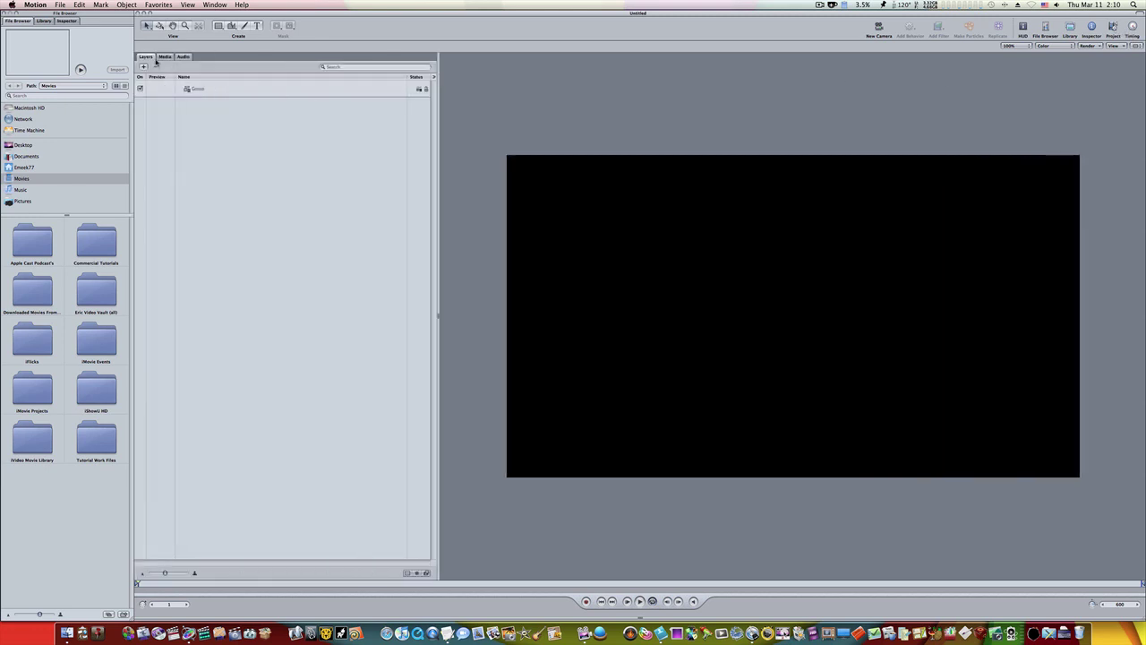
pyautogui.click(199, 89)
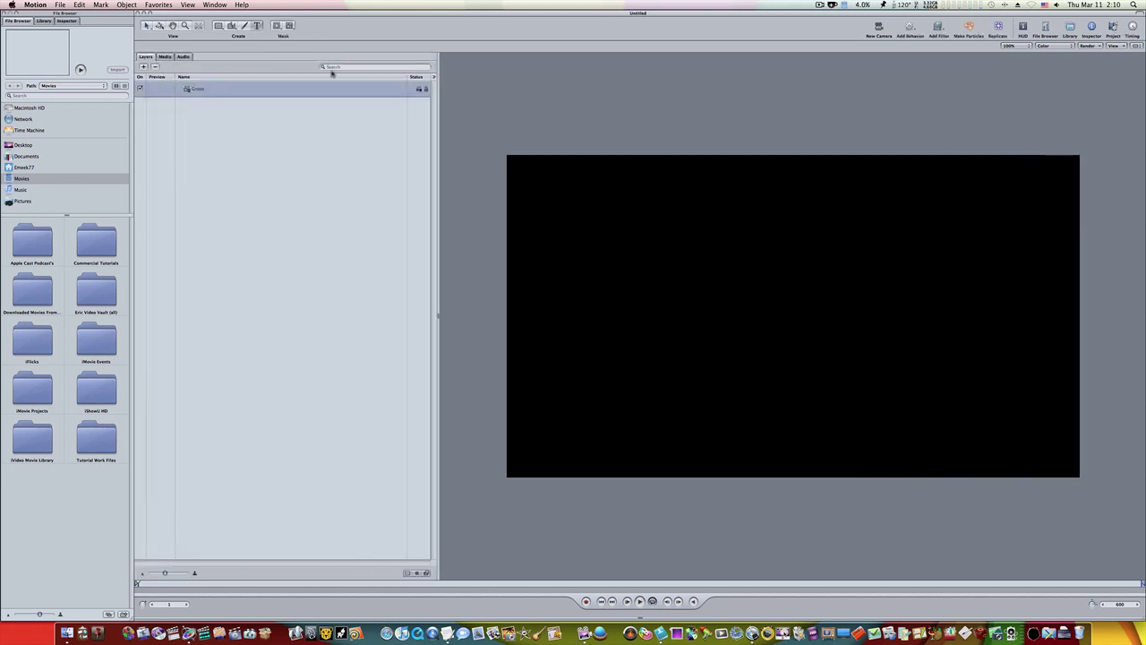
pyautogui.click(726, 279)
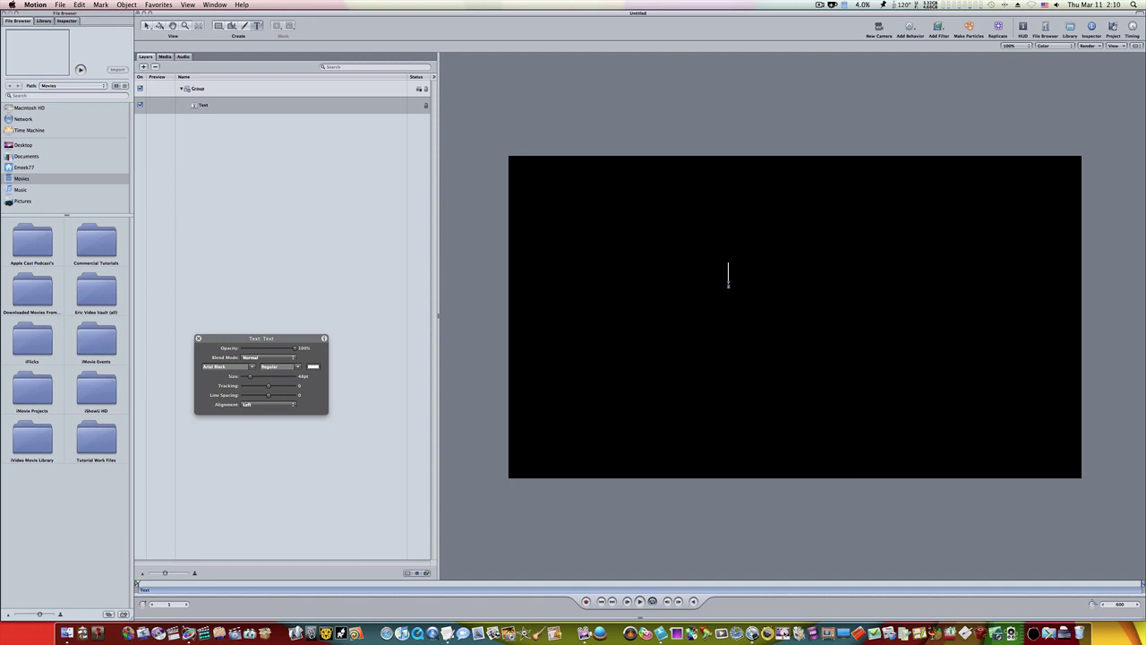
pyautogui.write('GER')
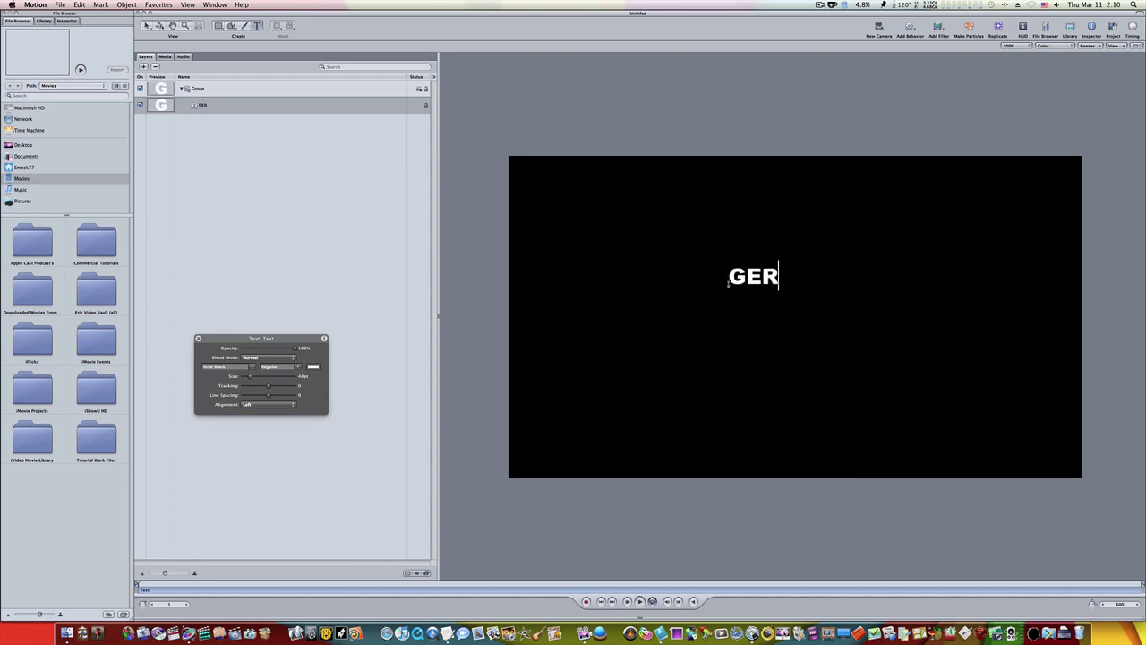
pyautogui.write('MS')
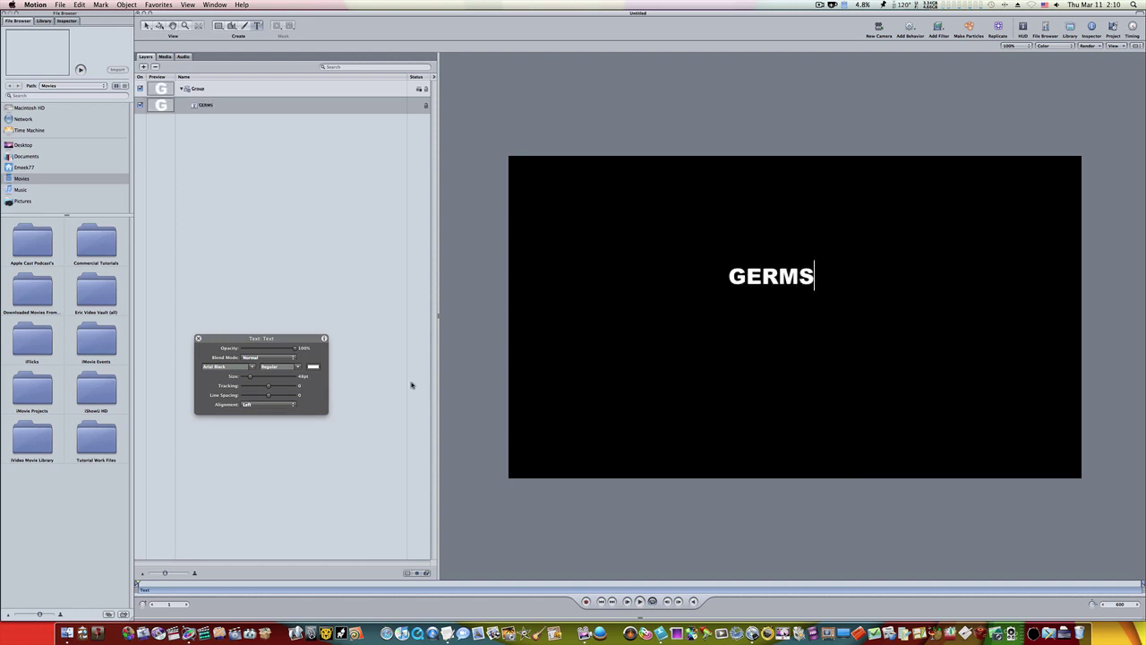
# Step: Enlarge GERMS to about 255pt and centre it on the canvas
pyautogui.moveTo(250, 376); pyautogui.dragTo(272, 377)
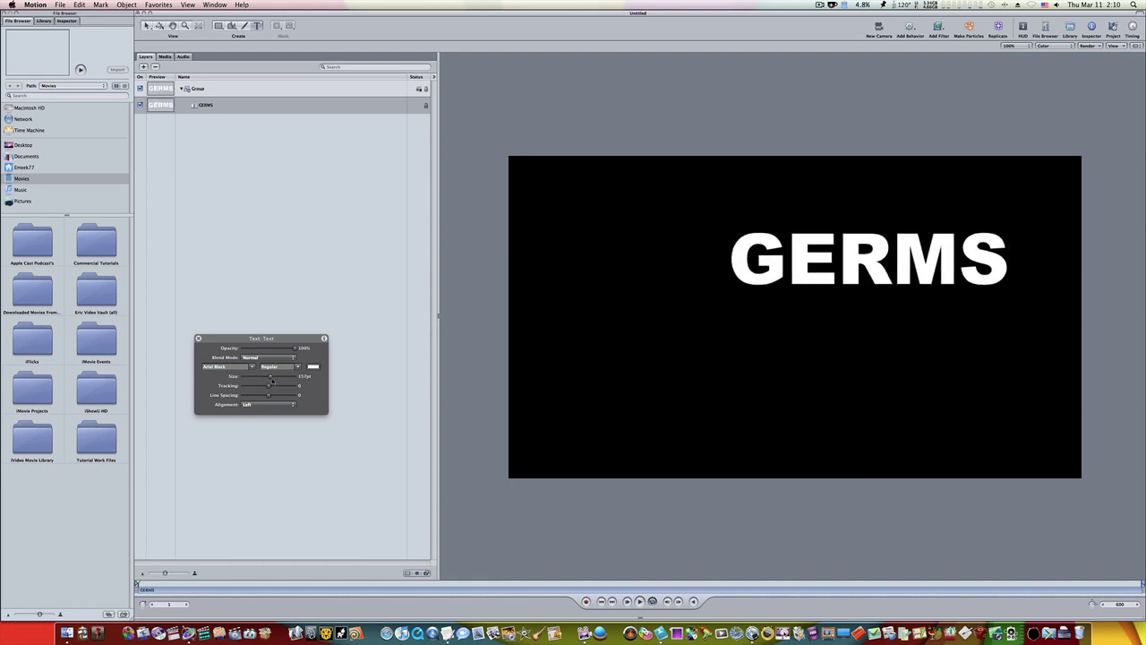
pyautogui.press('Escape')
pyautogui.moveTo(941, 255); pyautogui.dragTo(854, 315)
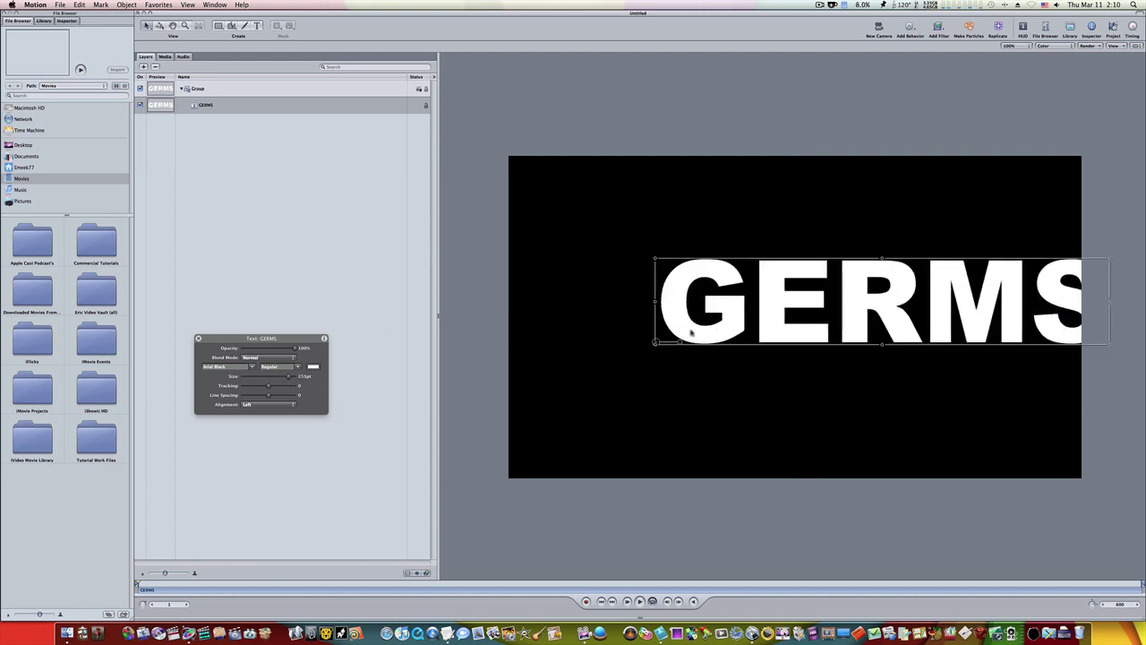
pyautogui.moveTo(771, 327); pyautogui.dragTo(693, 332)
# Step: Change the GERMS face colour from white to a mint green darkened to medium green
pyautogui.click(238, 109)
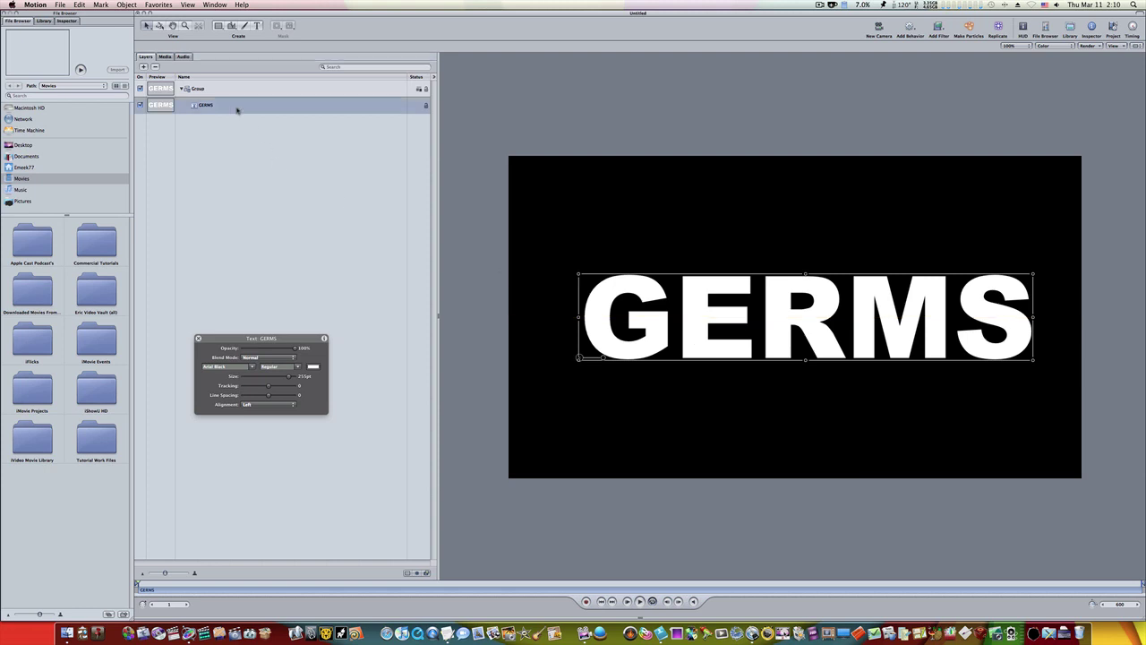
pyautogui.click(67, 21)
pyautogui.click(67, 96)
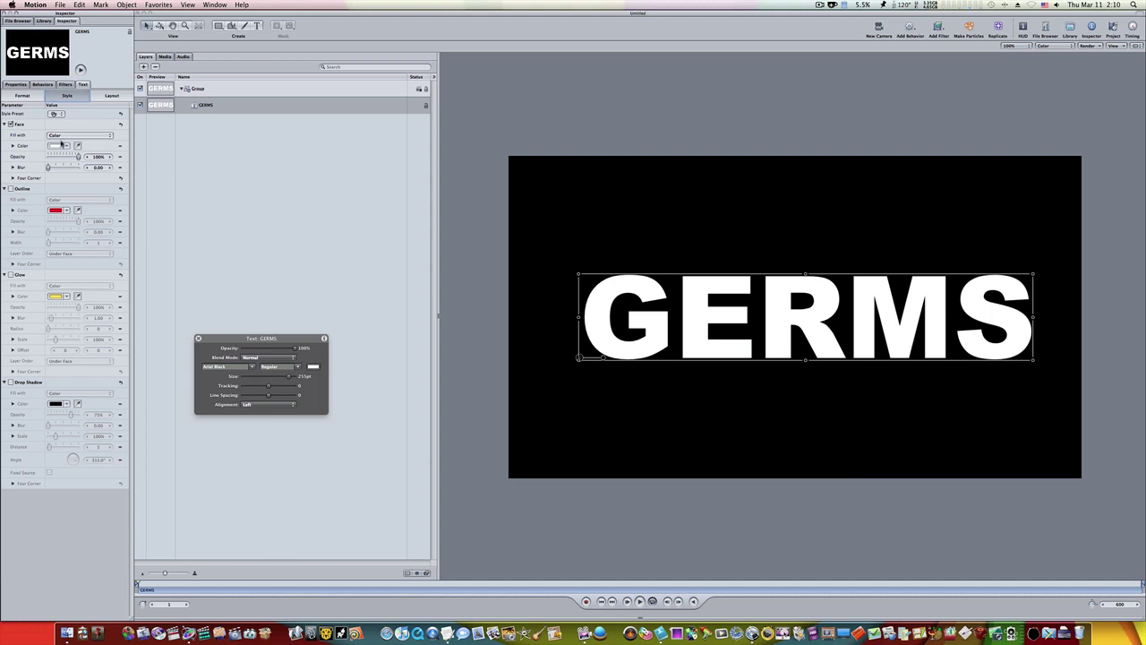
pyautogui.click(56, 146)
pyautogui.click(459, 248)
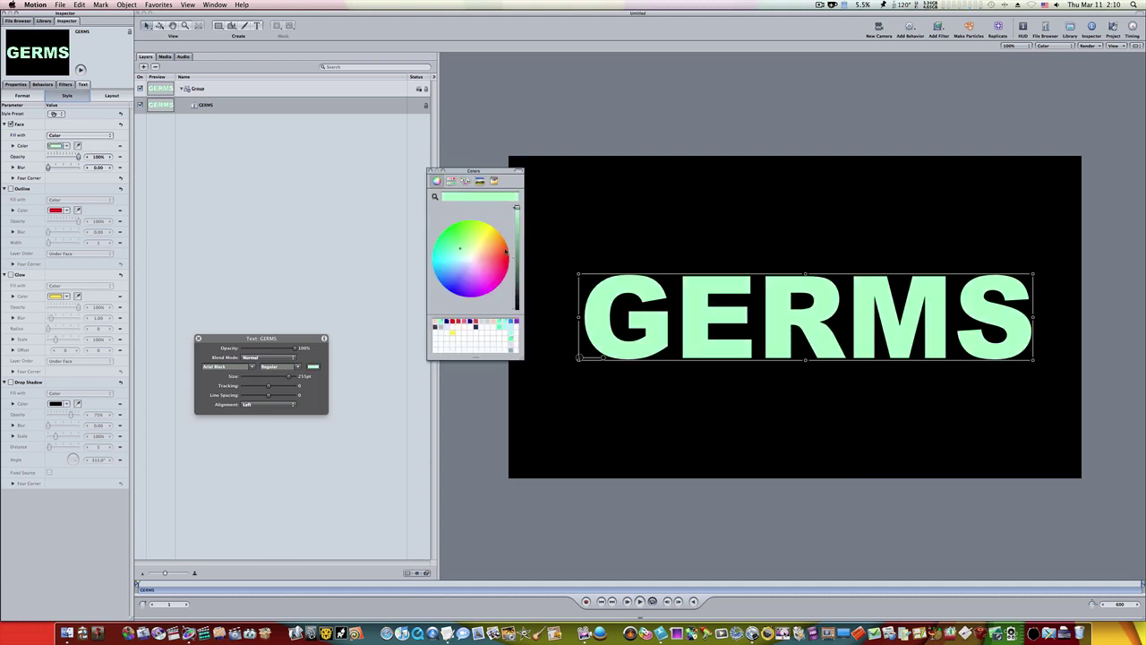
pyautogui.moveTo(517, 251); pyautogui.dragTo(516, 265)
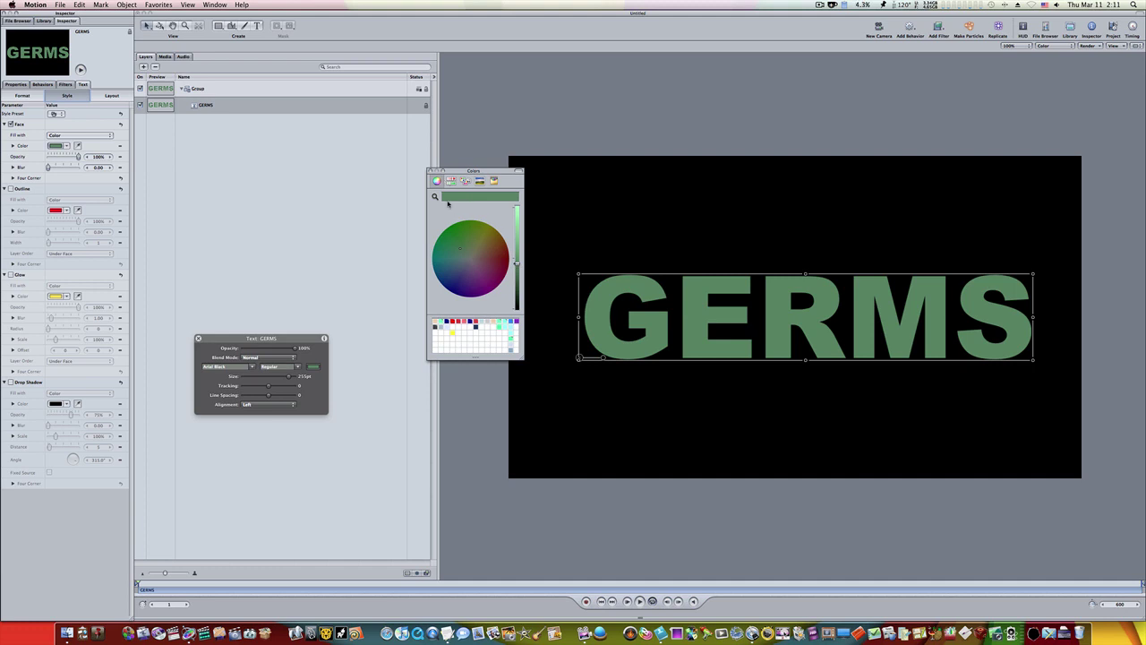
pyautogui.click(431, 171)
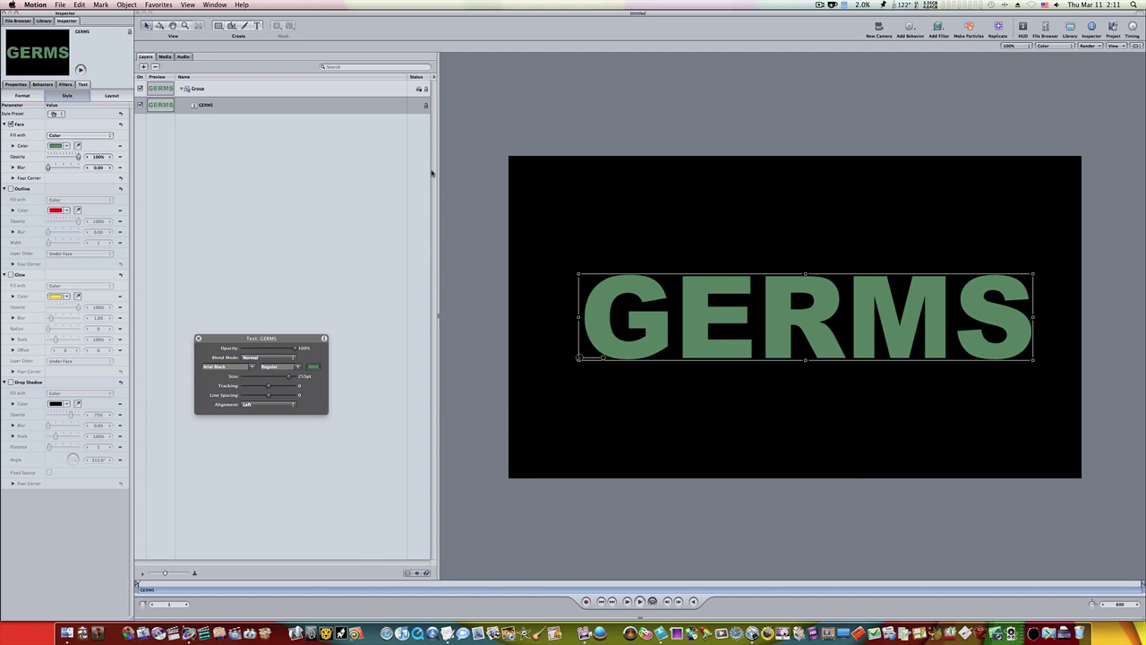
# Step: Apply the Clouds generator from the Library to the Group, above GERMS
pyautogui.click(265, 89)
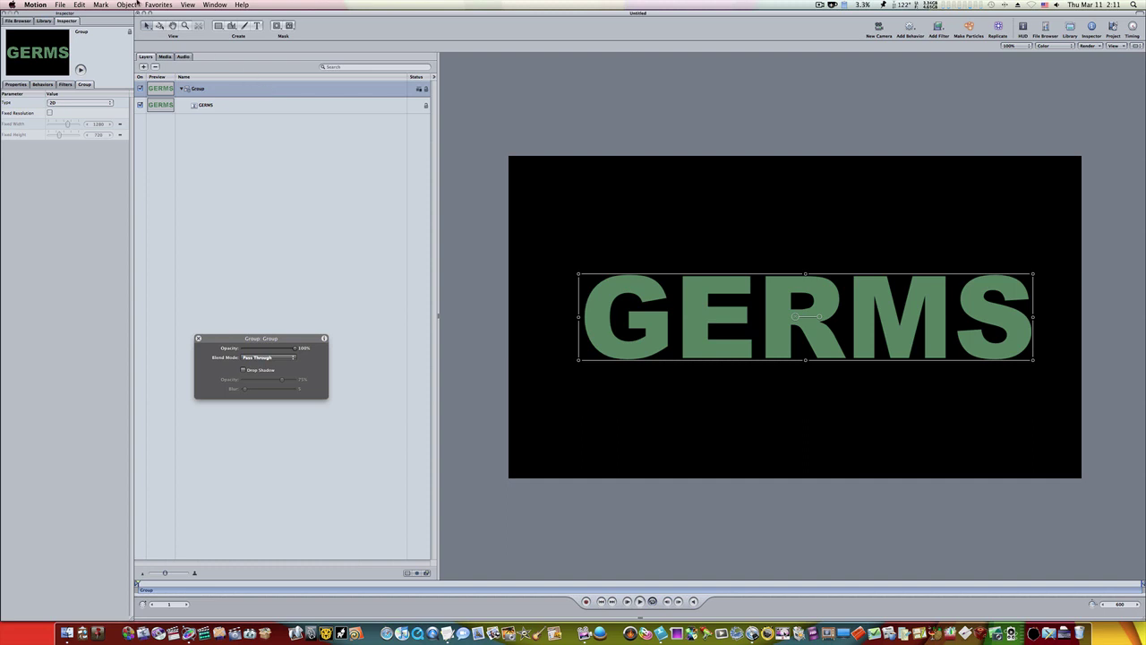
pyautogui.click(44, 20)
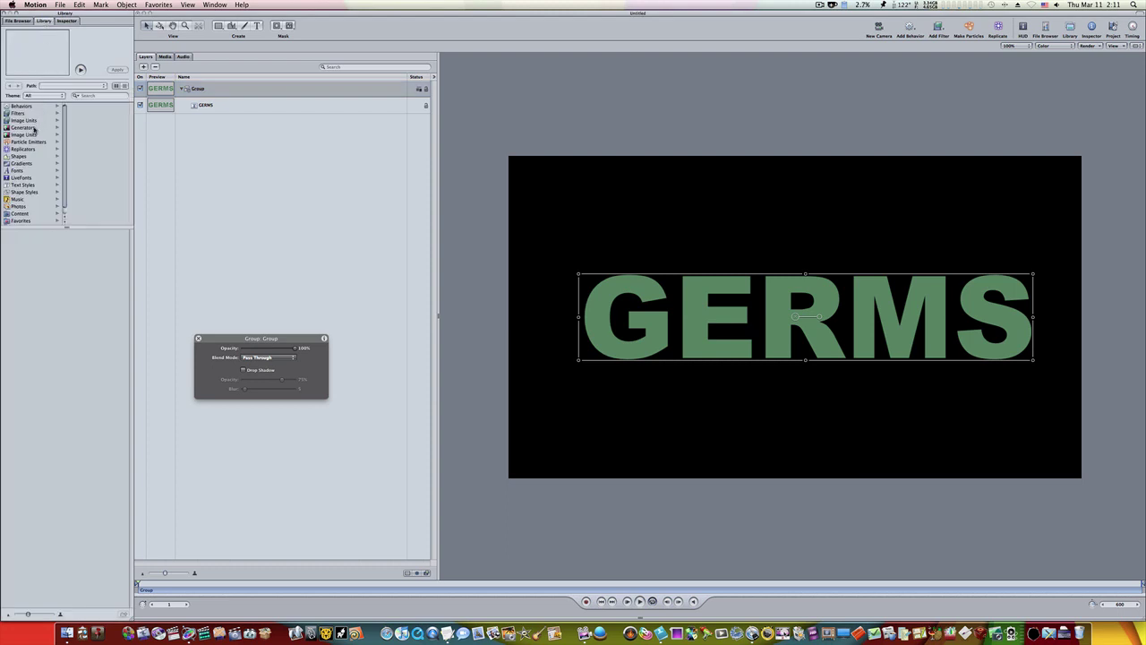
pyautogui.click(36, 128)
pyautogui.click(24, 281)
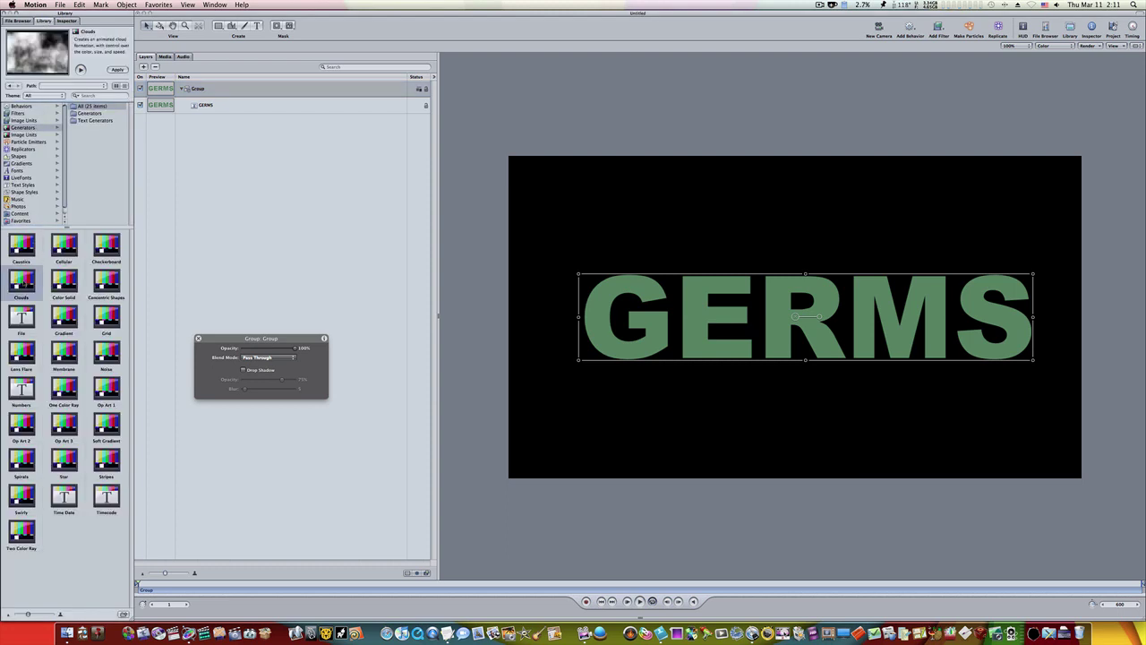
pyautogui.click(118, 69)
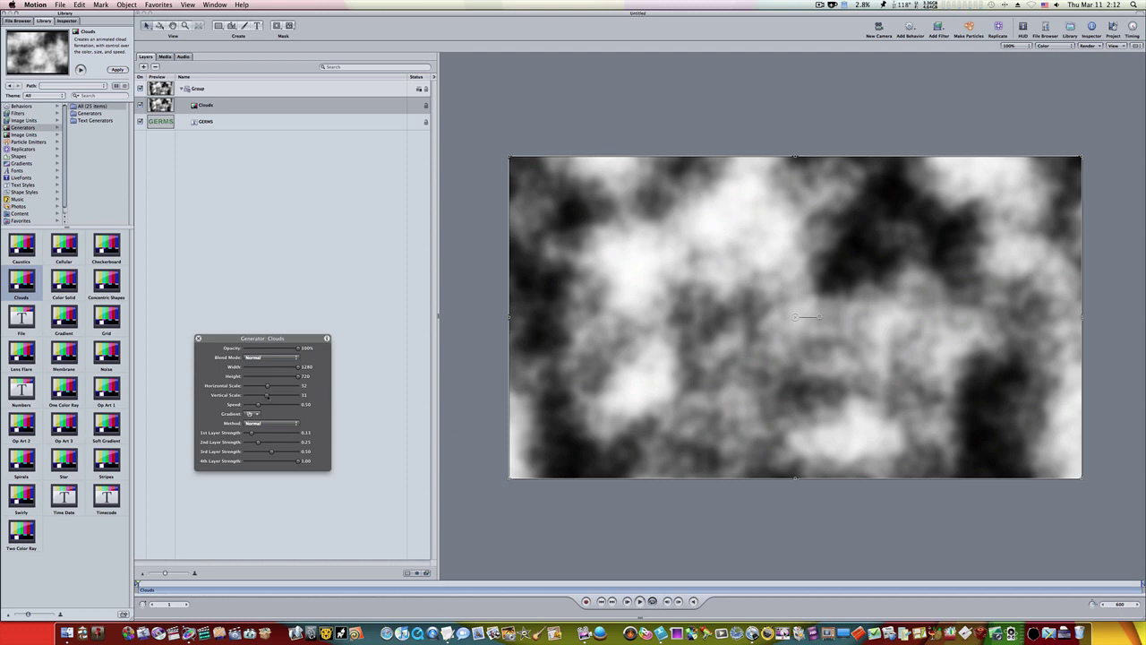
# Step: Lower the Clouds scales to 12 and 8, raise the 1st layer strength, weaken the 2nd, strengthen the 3rd
pyautogui.moveTo(266, 396); pyautogui.dragTo(250, 396)
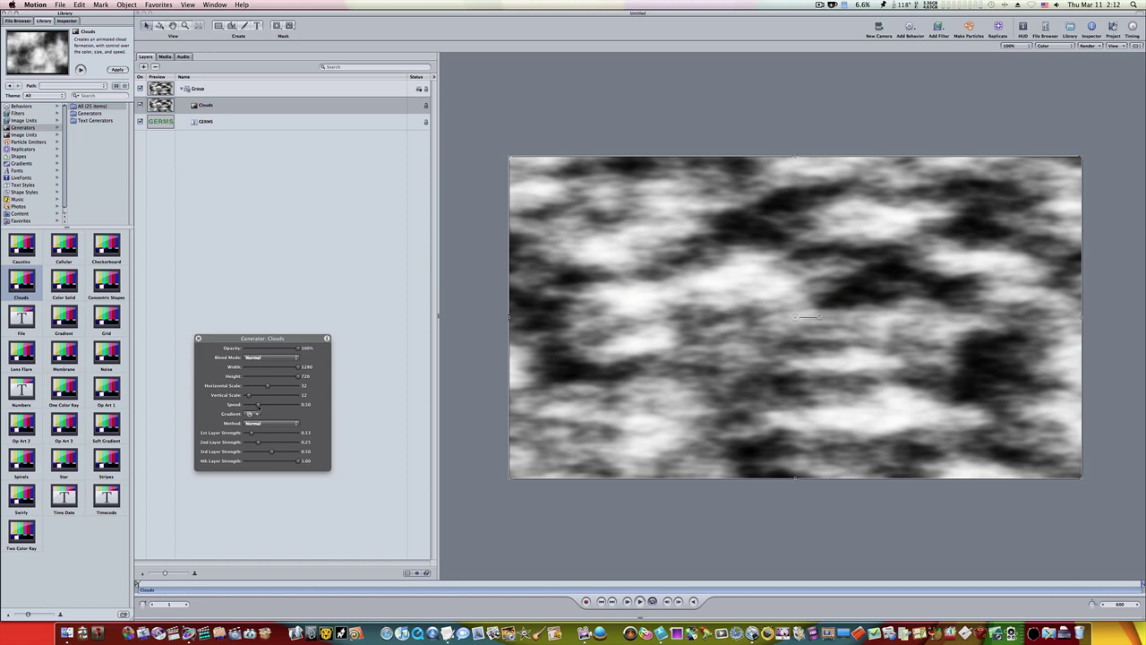
pyautogui.moveTo(267, 385); pyautogui.dragTo(250, 385)
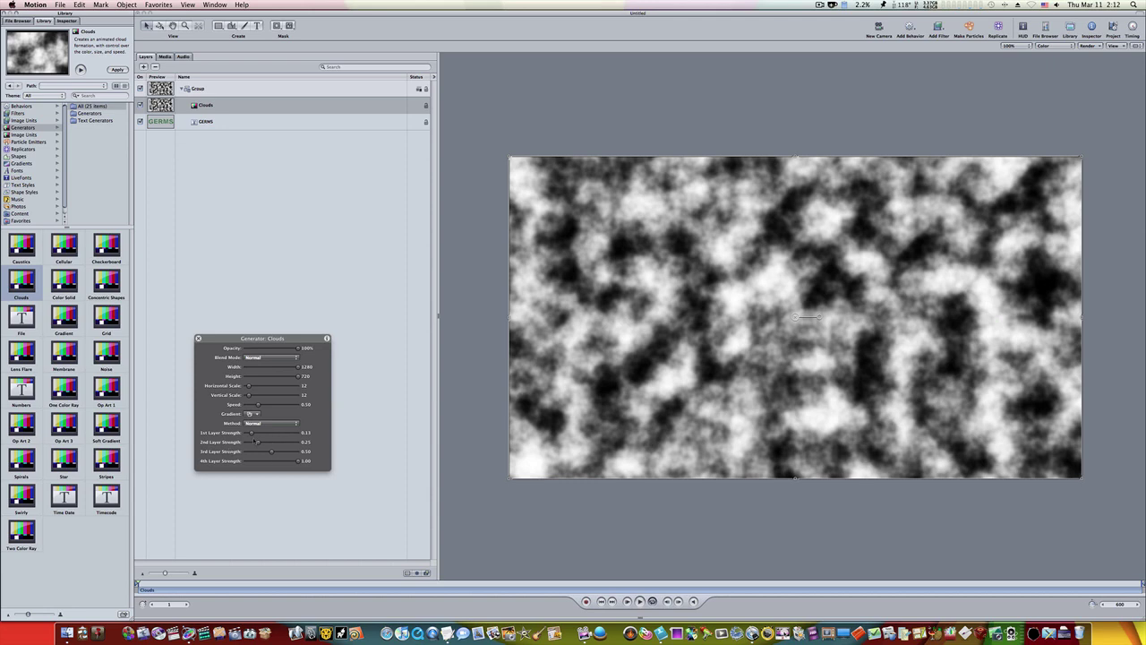
pyautogui.moveTo(251, 433); pyautogui.dragTo(269, 434)
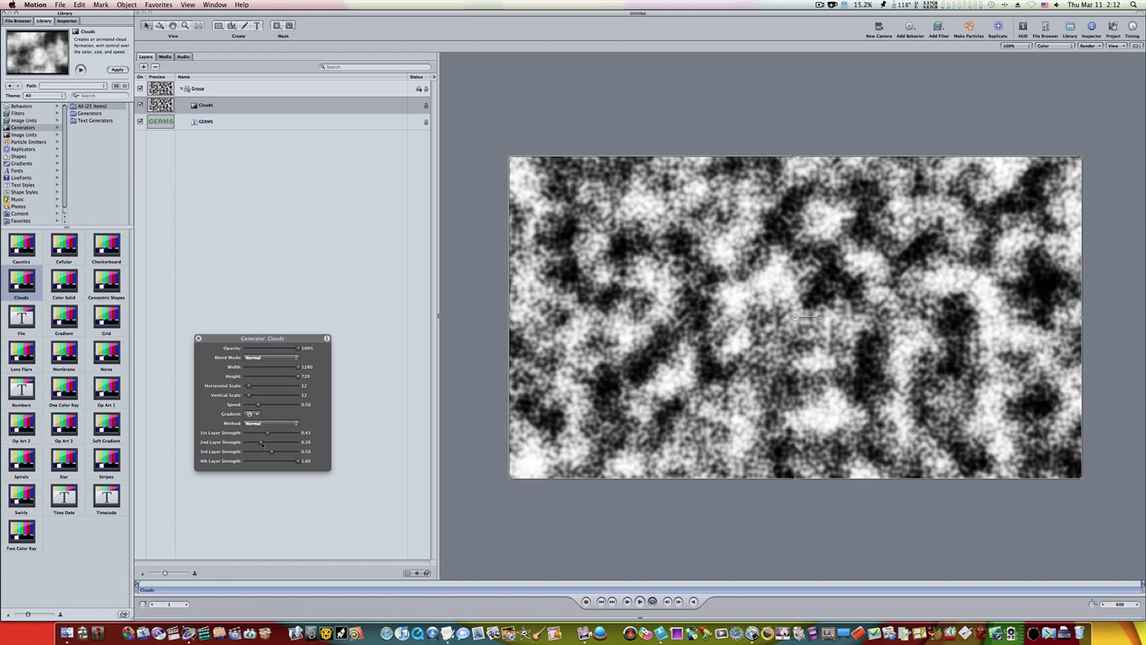
pyautogui.moveTo(261, 442); pyautogui.dragTo(255, 443)
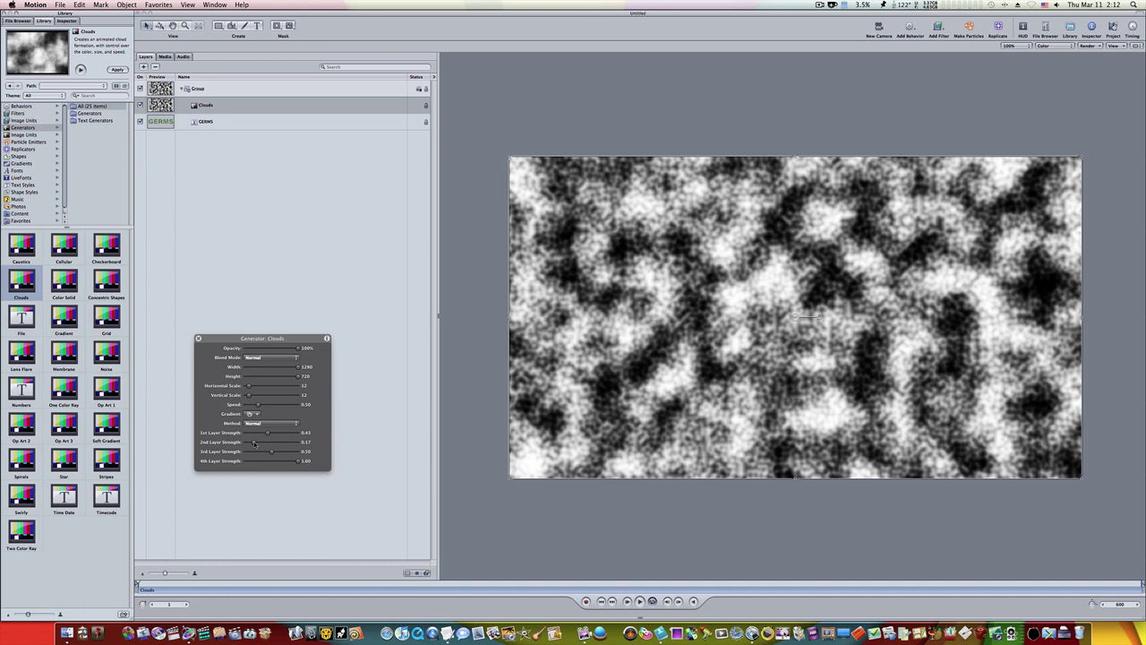
pyautogui.moveTo(272, 453)
pyautogui.mouseDown()
pyautogui.moveTo(295, 453)
pyautogui.moveTo(273, 461)
pyautogui.mouseUp()
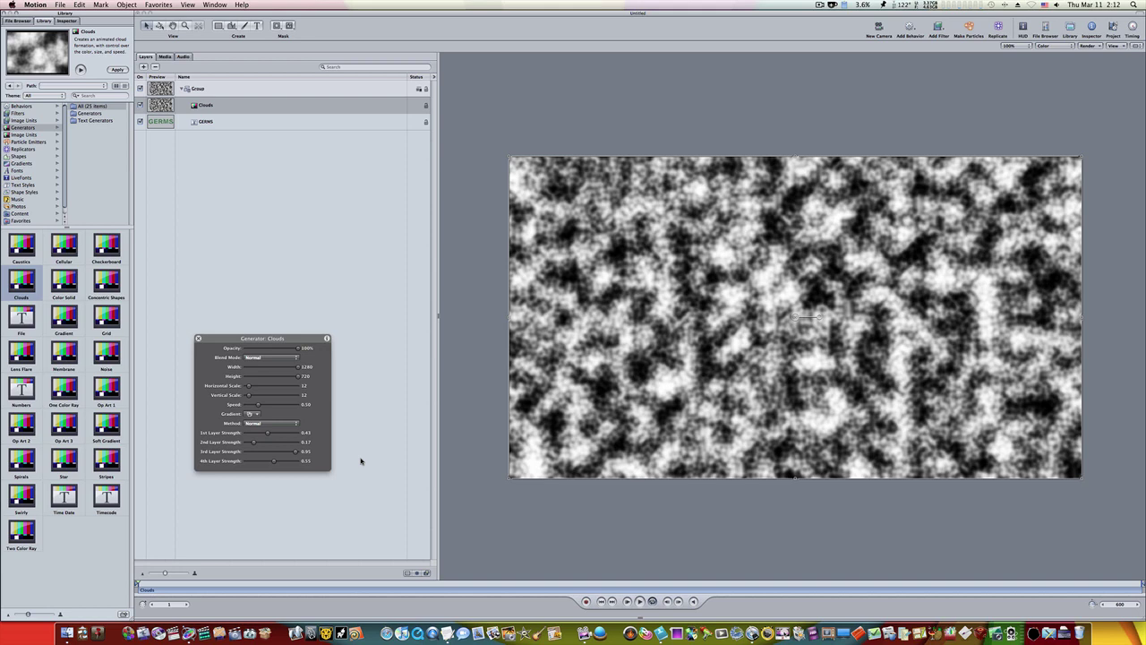
# Step: Add a Stylize Edge Work filter to the clouds and set its Blur to 0
pyautogui.click(939, 28)
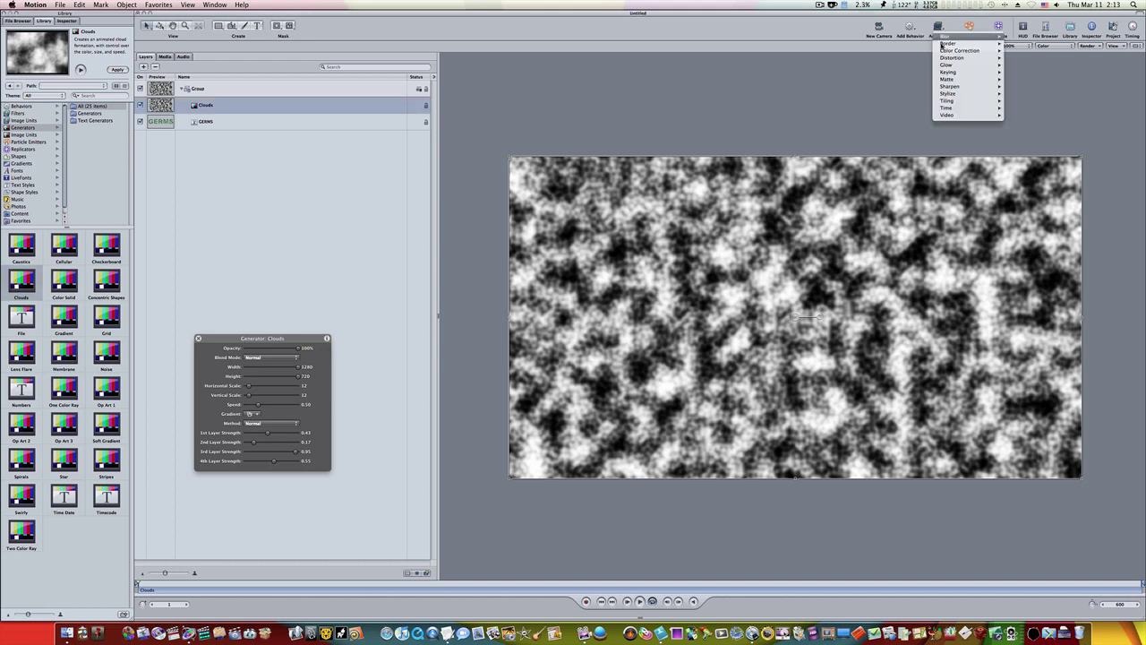
pyautogui.moveTo(946, 94)
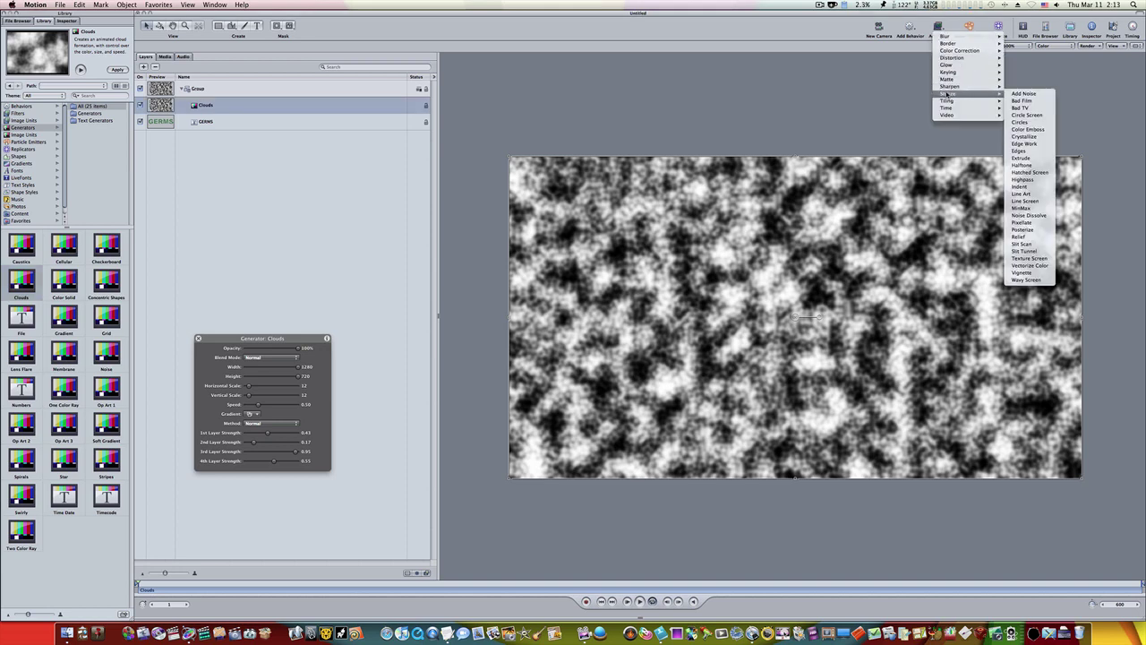
pyautogui.click(1019, 144)
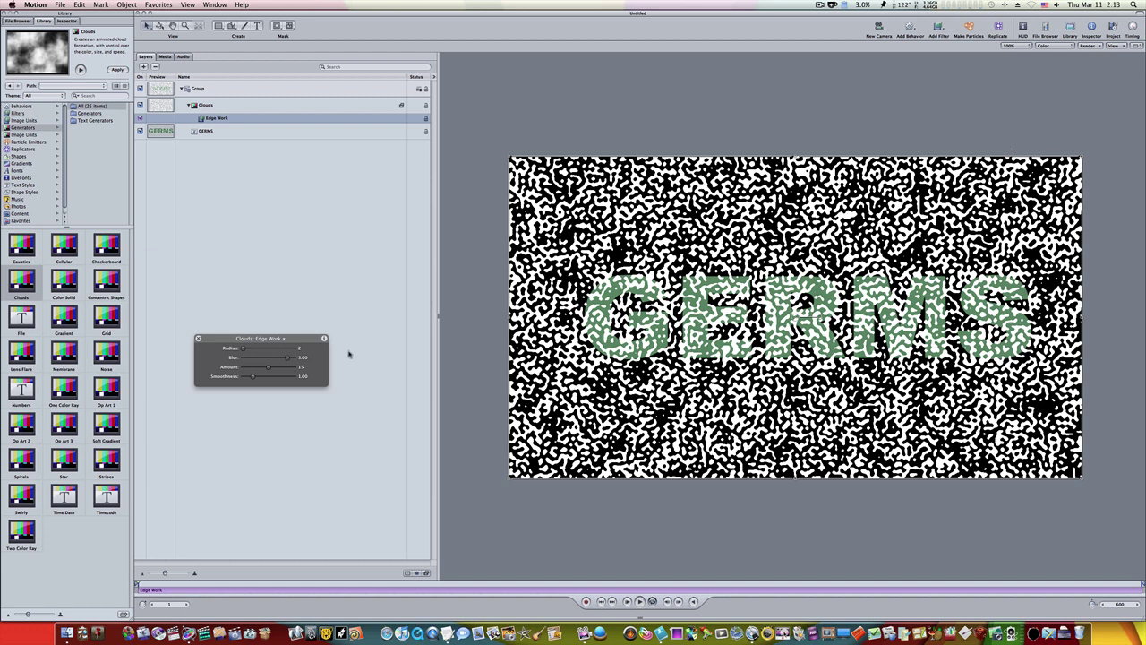
pyautogui.moveTo(287, 358); pyautogui.dragTo(213, 360)
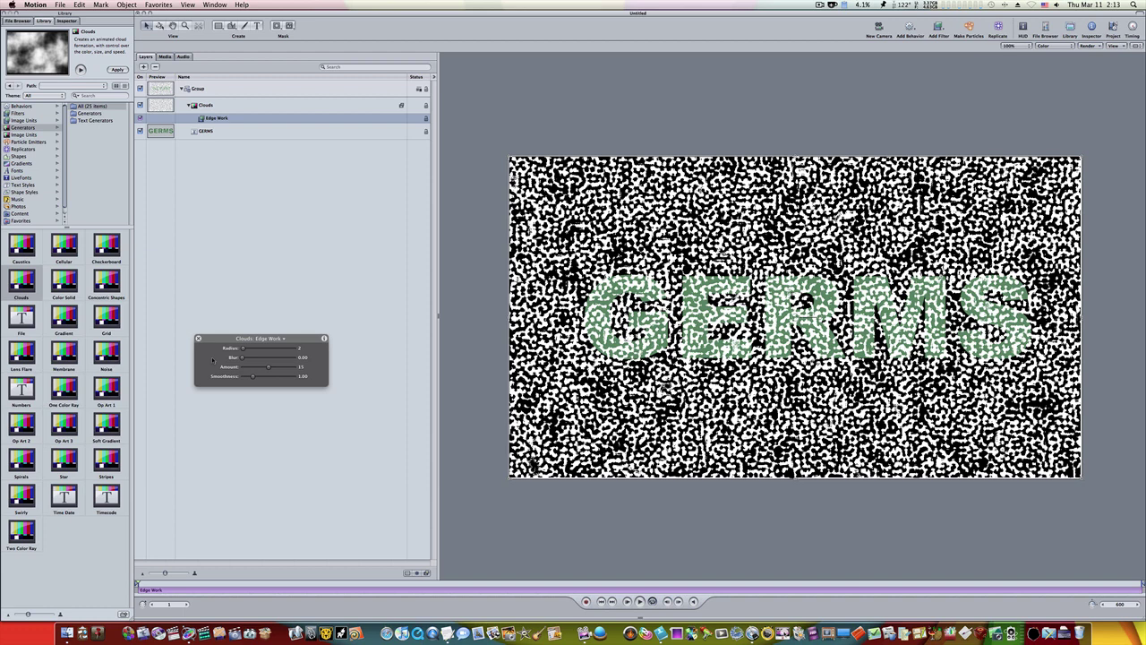
# Step: Enable Preserve Opacity on the Clouds layer so the texture shows only inside GERMS
pyautogui.click(231, 107)
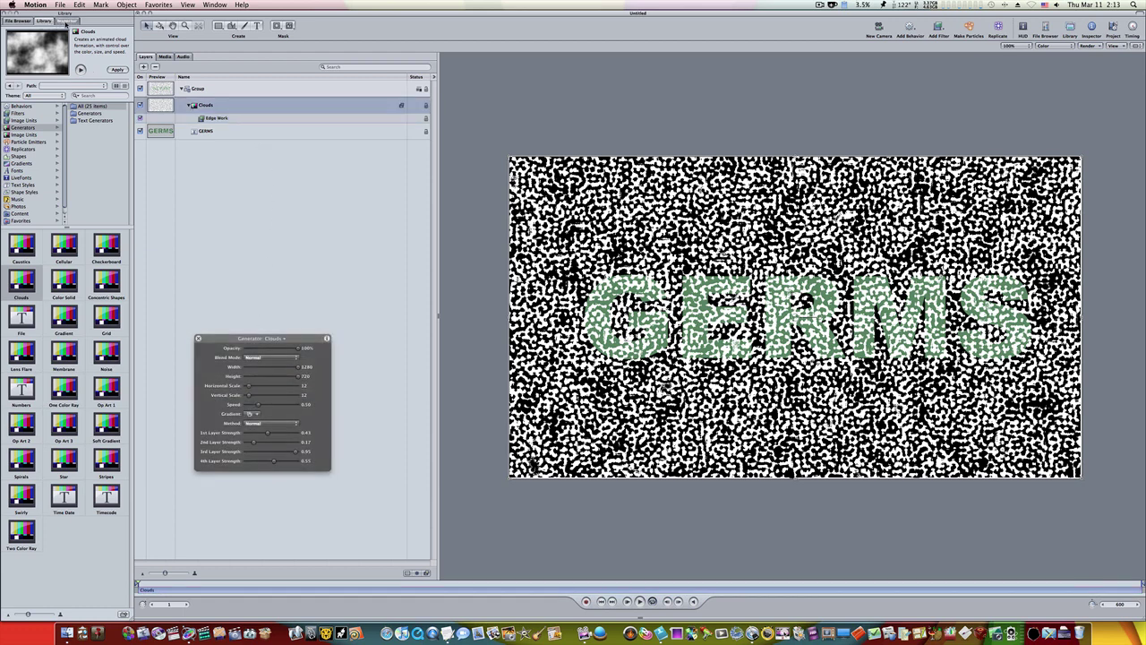
pyautogui.click(66, 21)
pyautogui.click(15, 84)
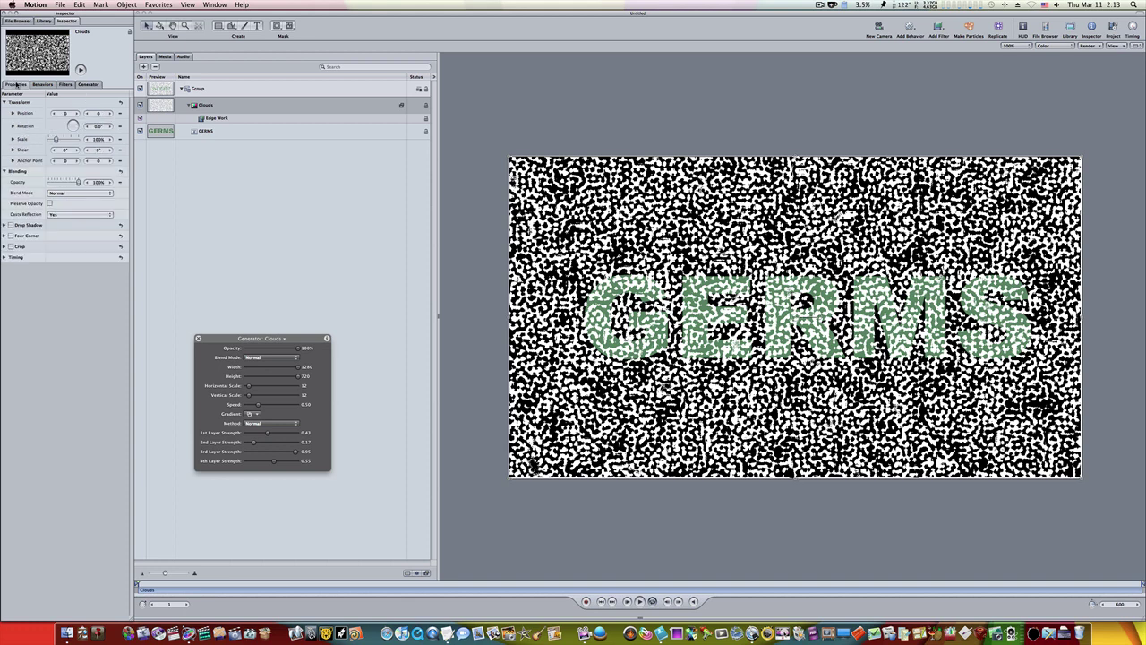
pyautogui.click(51, 204)
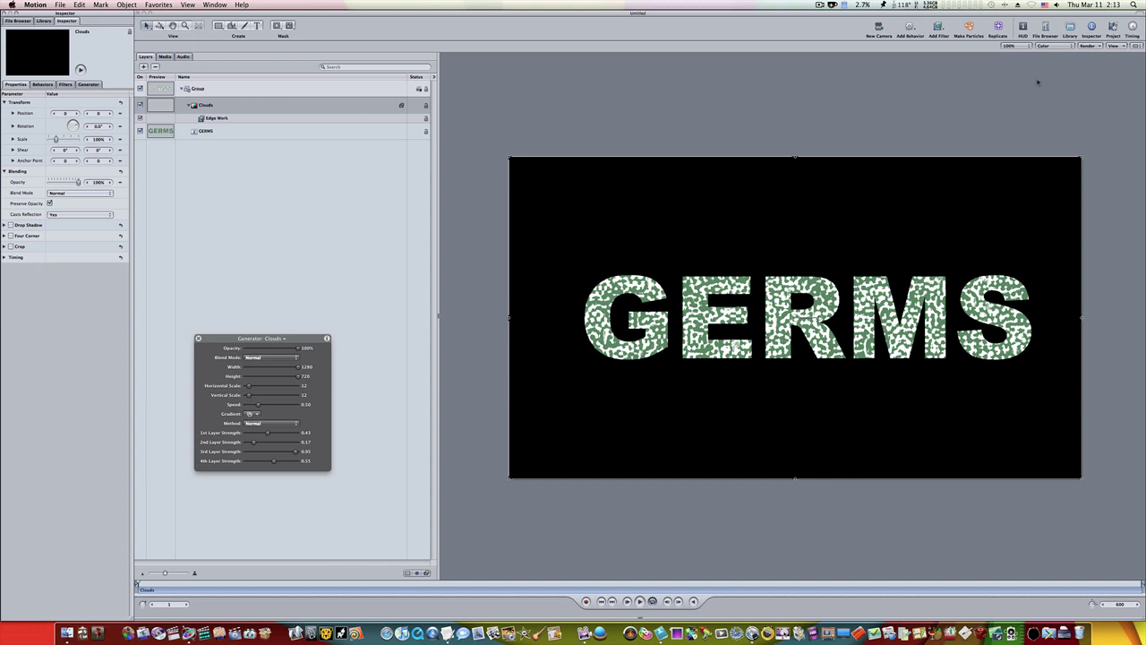
pyautogui.click(939, 33)
pyautogui.moveTo(966, 93)
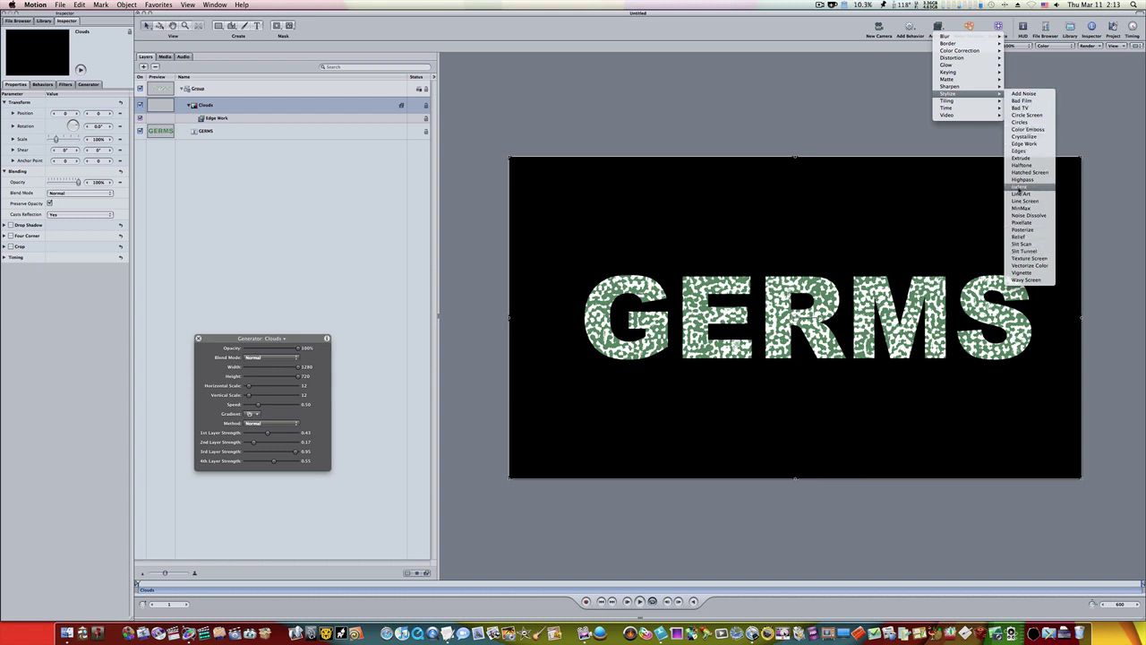
# Step: Add an Indent filter to the clouds and start playback
pyautogui.click(1019, 187)
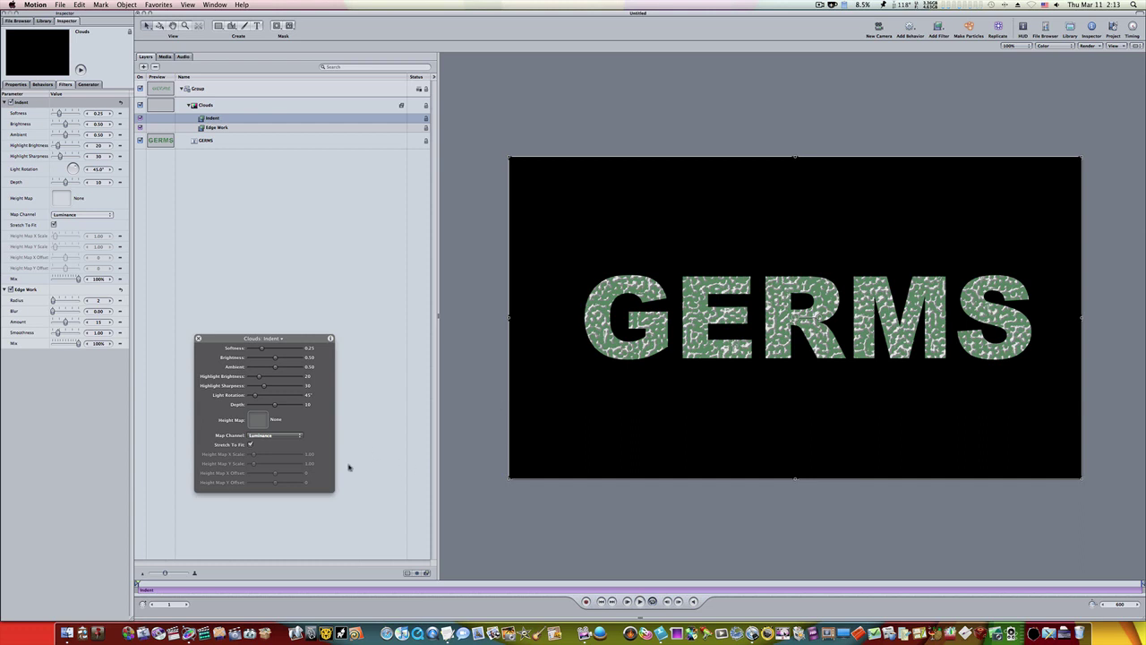
pyautogui.click(639, 600)
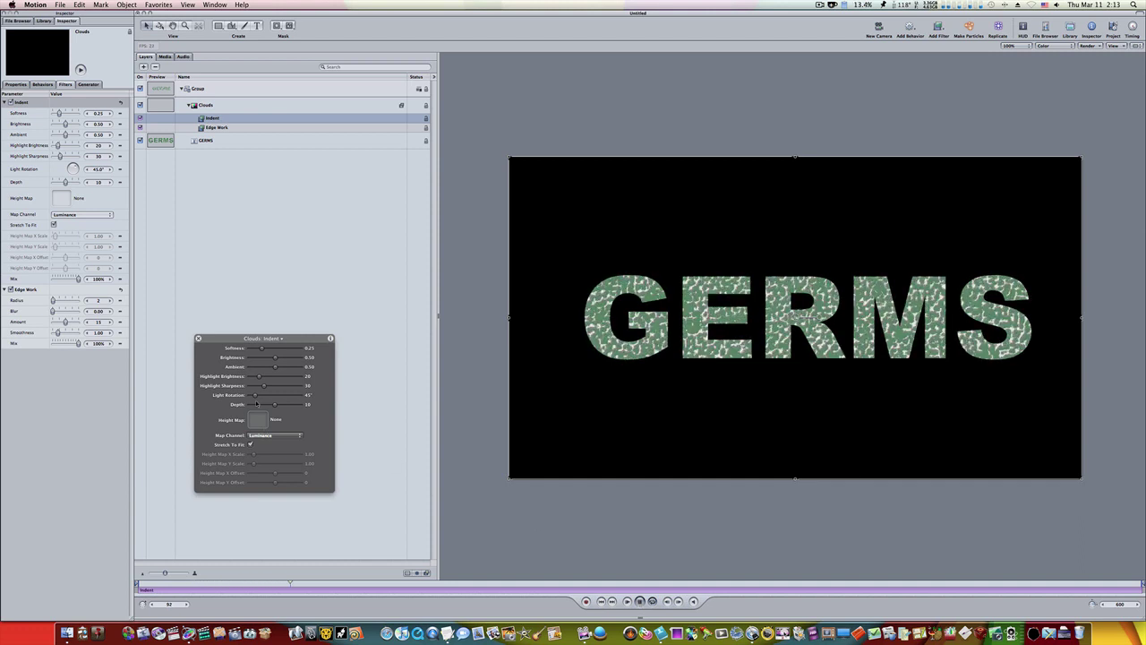
# Step: Adjust the Clouds 1st, 3rd and 4th layer strengths and vertical scale during playback
pyautogui.click(238, 107)
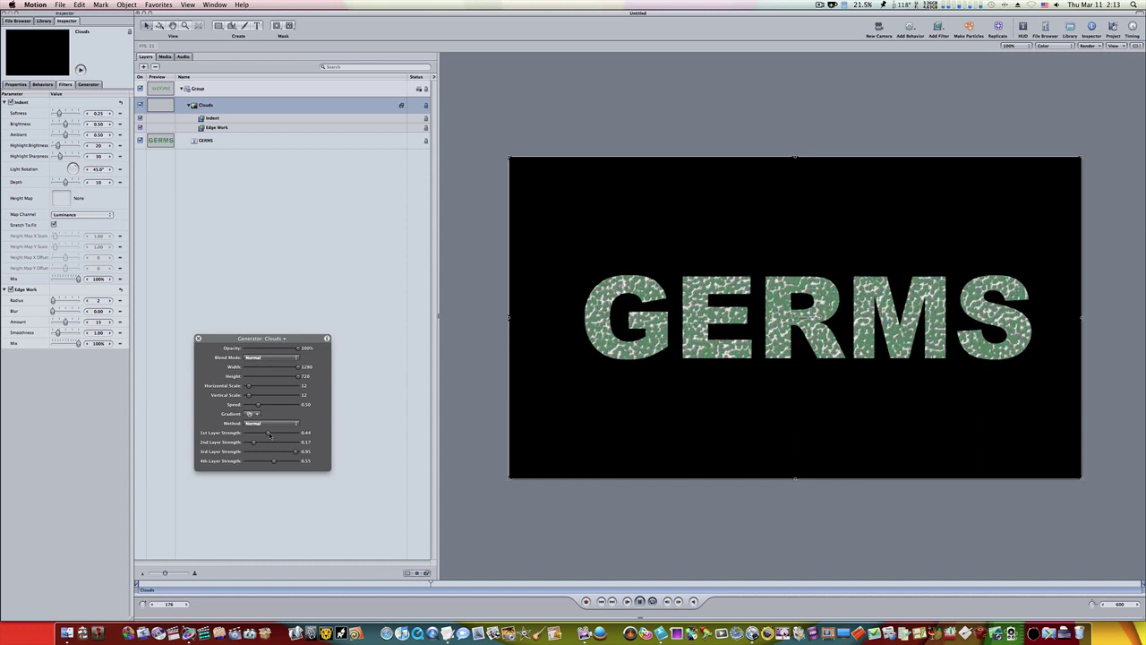
pyautogui.moveTo(268, 435); pyautogui.dragTo(284, 460)
pyautogui.click(276, 452)
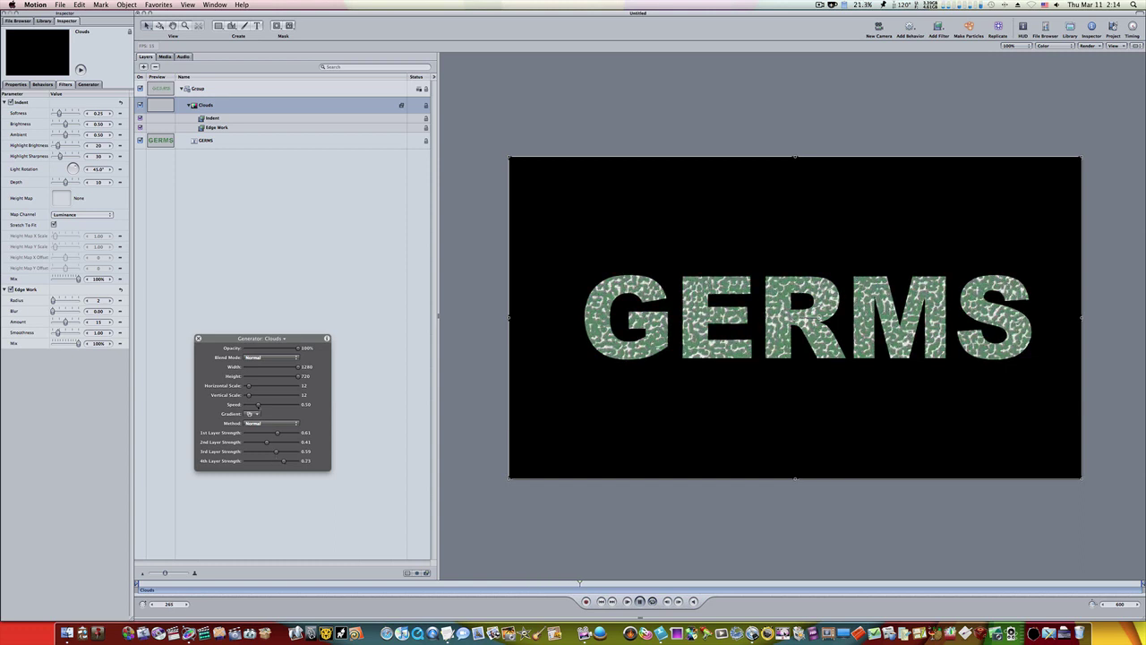
pyautogui.moveTo(249, 395); pyautogui.dragTo(252, 386)
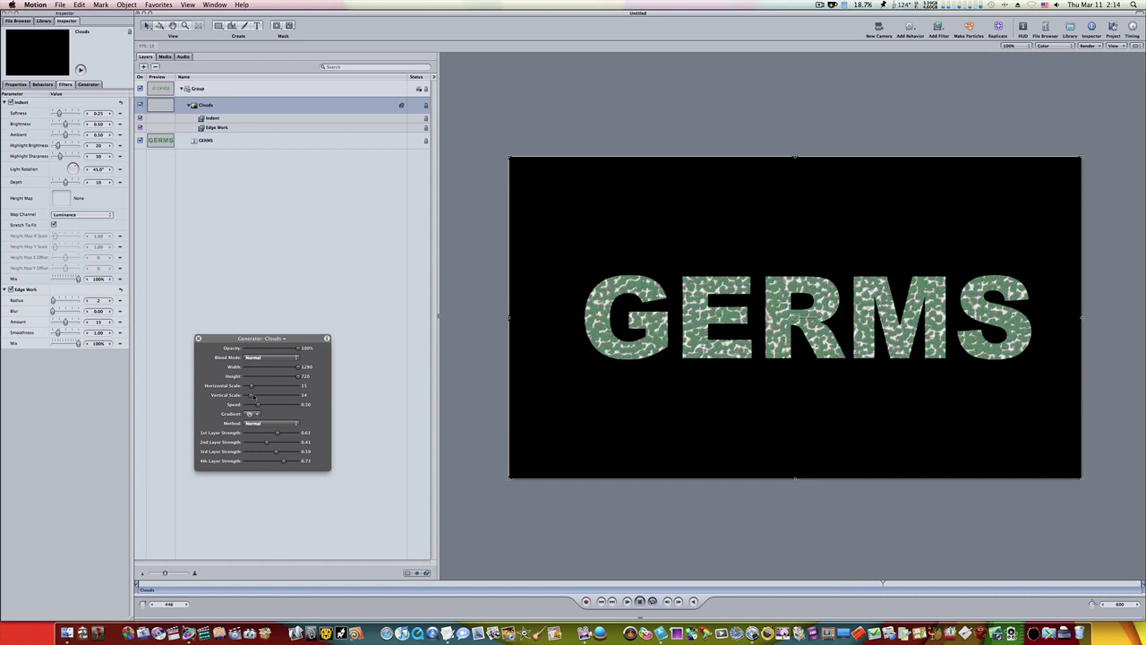
pyautogui.moveTo(252, 396)
pyautogui.mouseDown()
pyautogui.moveTo(257, 386)
pyautogui.moveTo(250, 396)
pyautogui.mouseUp()
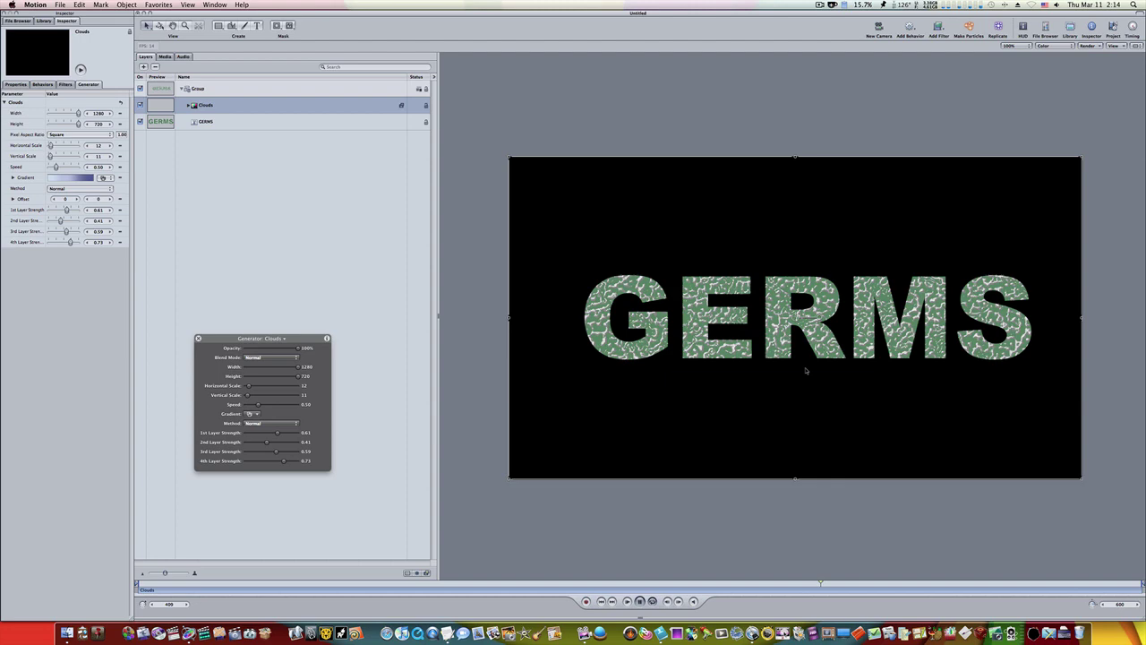
pyautogui.click(821, 4)
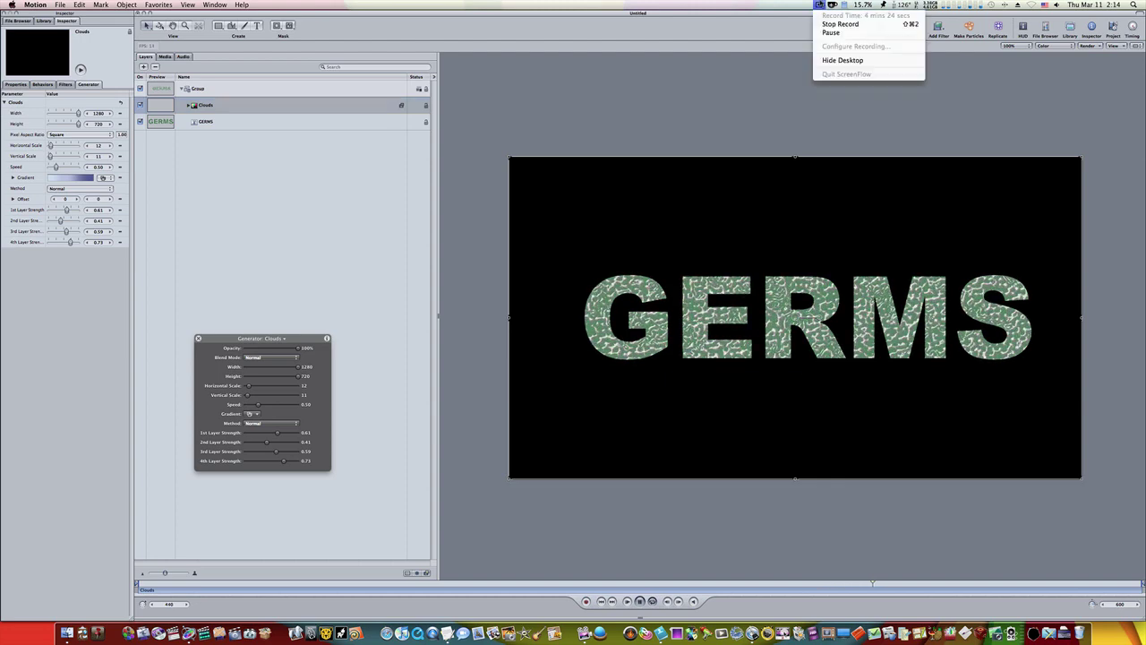